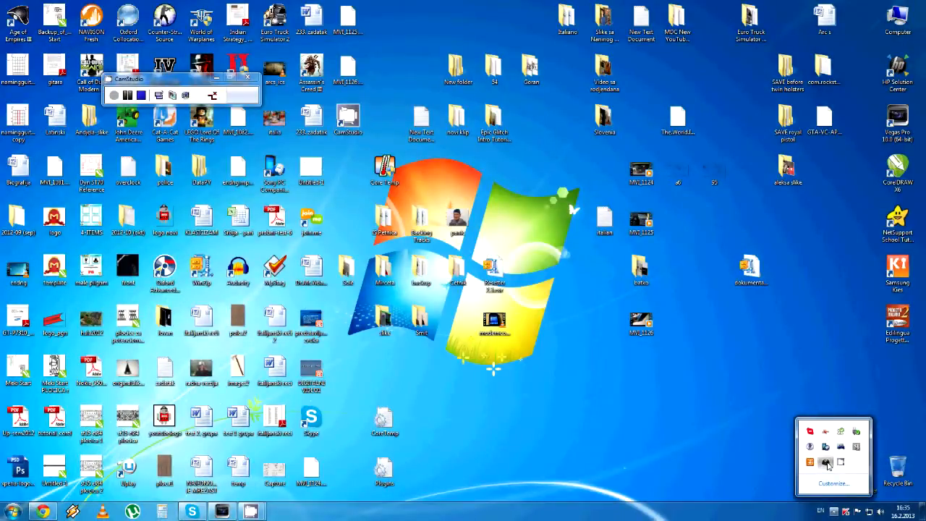
# Bring up Logitech Gaming Software from the tray and shift its window to the right.
pyautogui.click(829, 466)
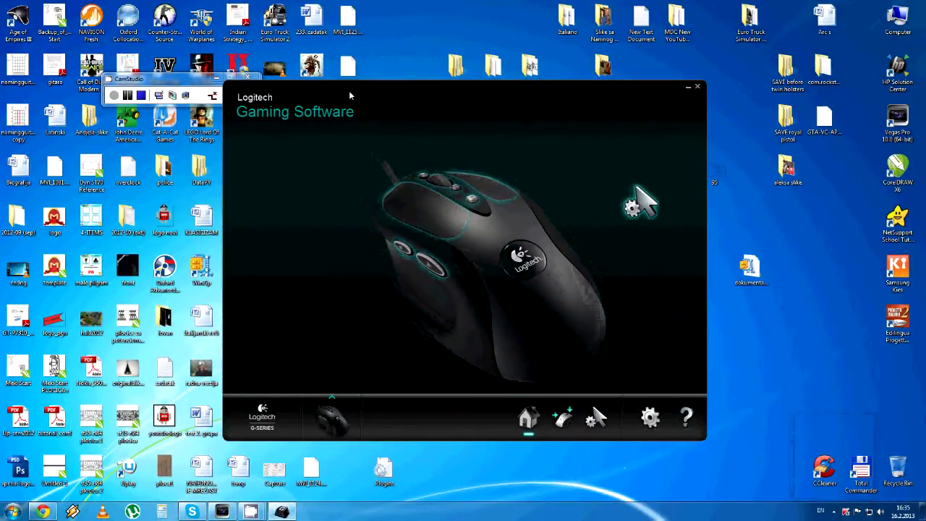
pyautogui.moveTo(349, 91); pyautogui.dragTo(397, 88)
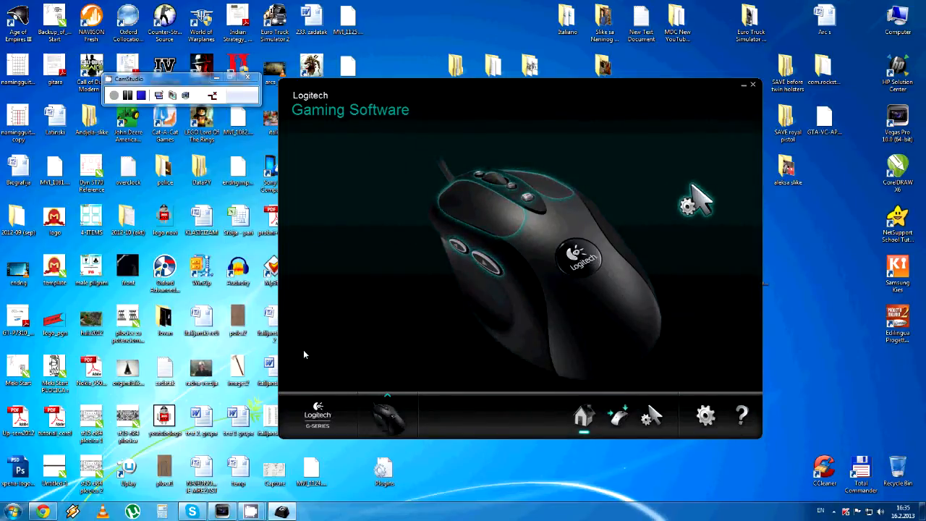
# Show the G400 downloads page with Windows 7 kept selected, then return to Gaming Software.
pyautogui.click(42, 512)
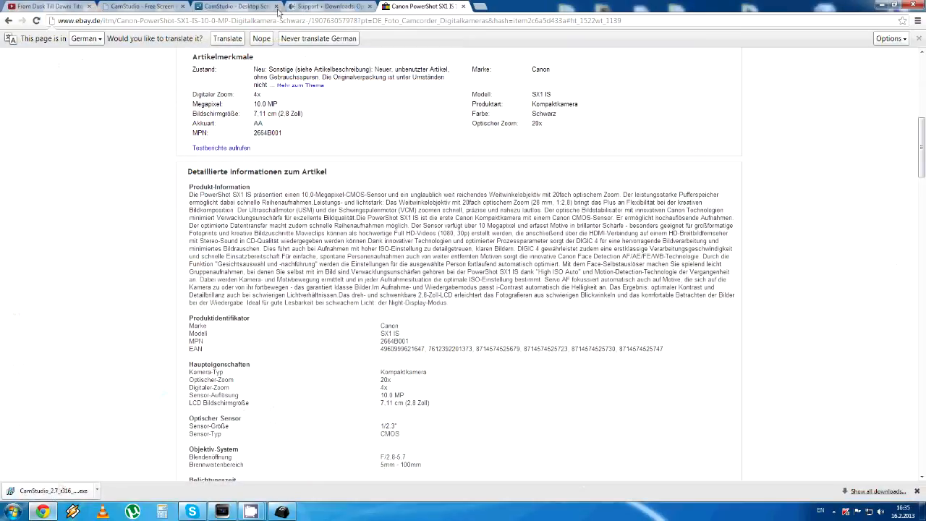
pyautogui.click(337, 6)
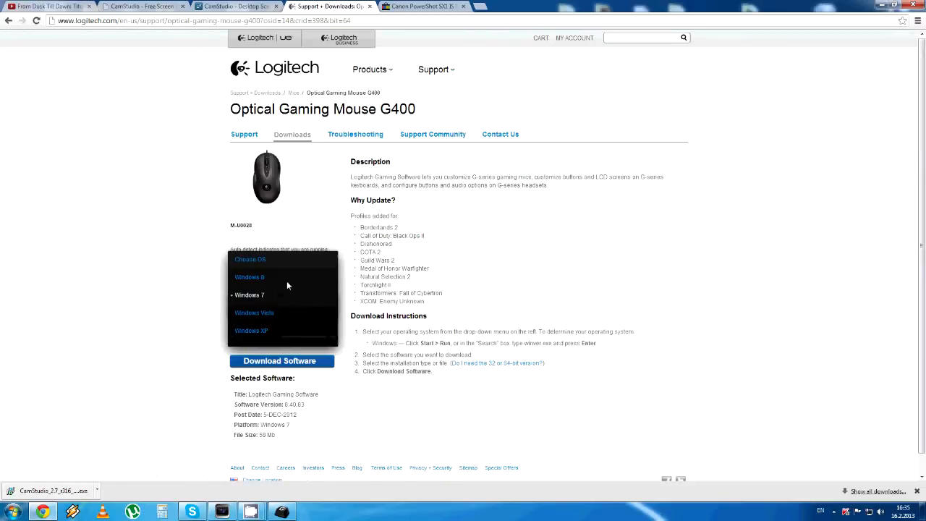
pyautogui.click(450, 293)
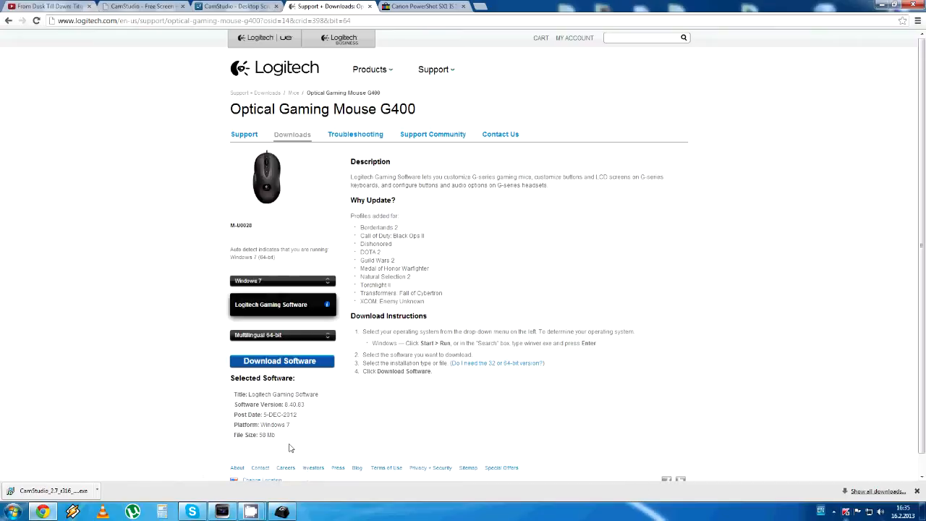
pyautogui.click(282, 512)
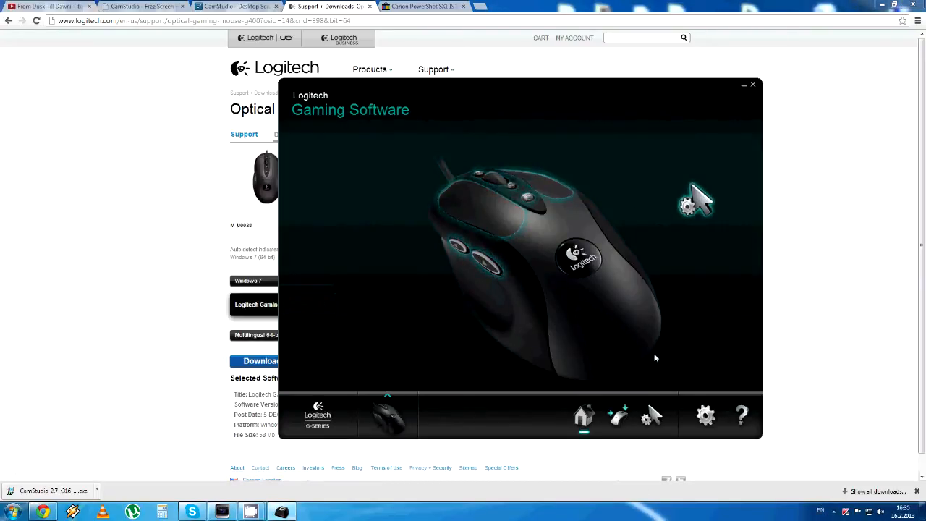
# View the pointer settings with DPI levels, then the button-assignment view.
pyautogui.click(693, 206)
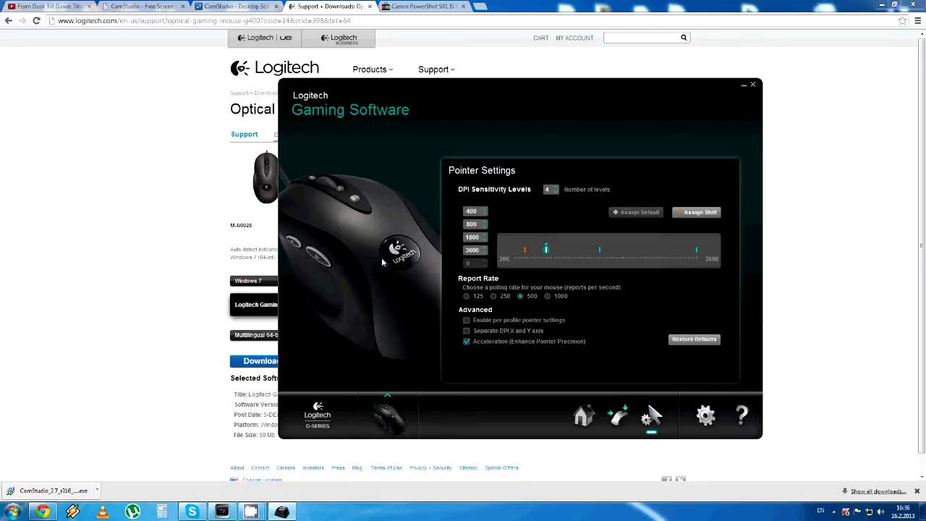
pyautogui.click(618, 416)
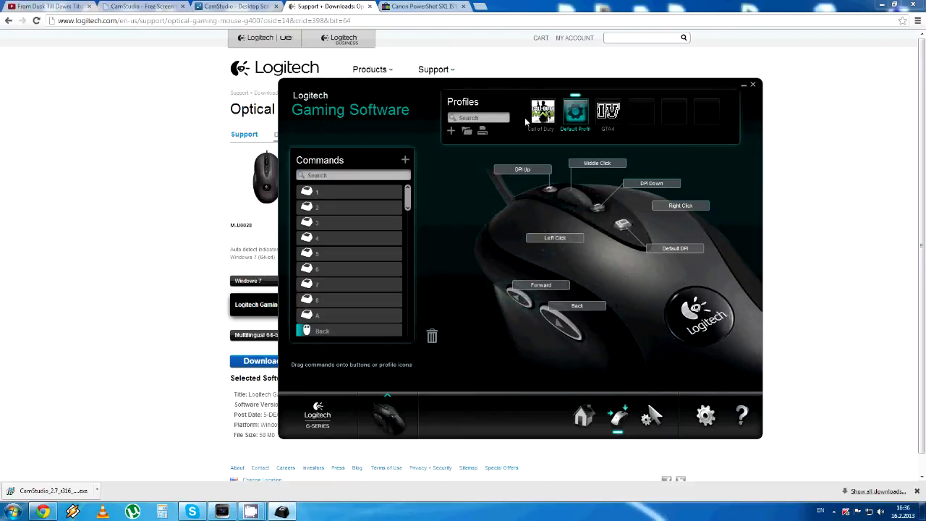
# Compare the Call of Duty and Default Profile button assignments, then return to the home view.
pyautogui.click(539, 114)
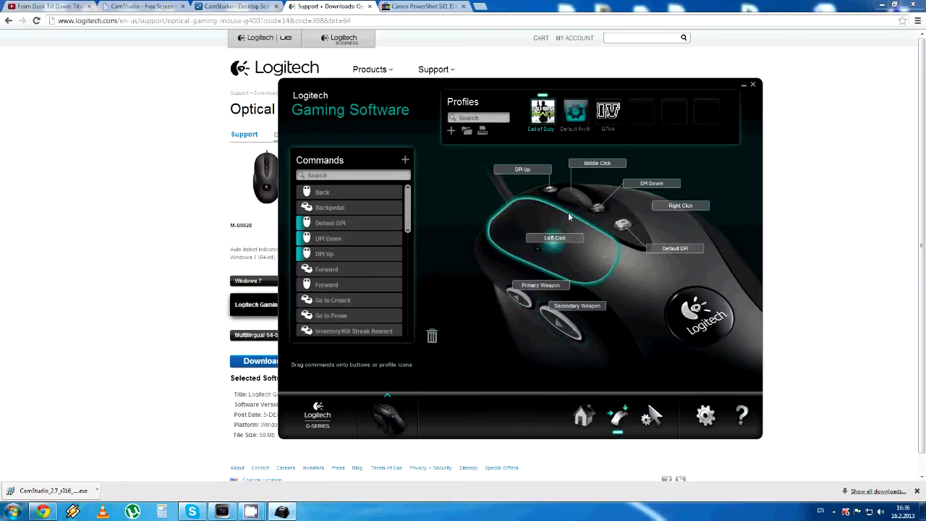
pyautogui.click(574, 114)
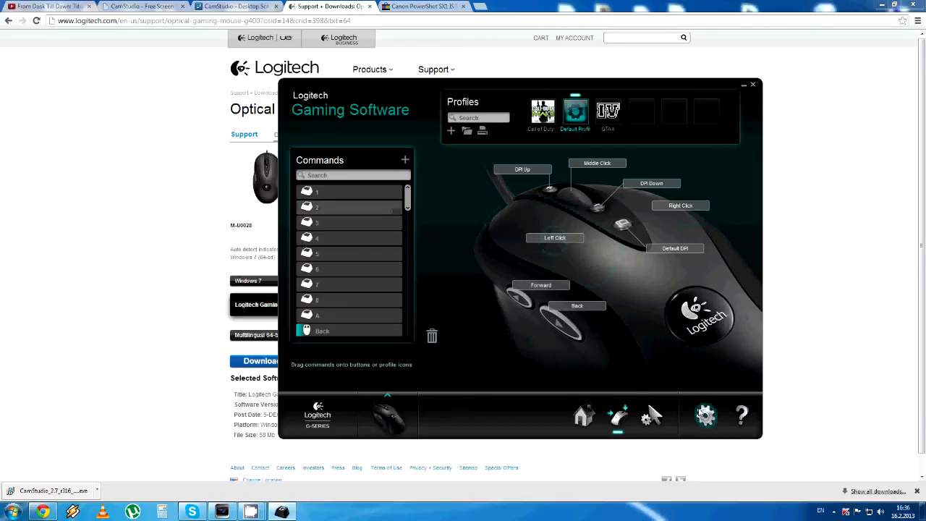
pyautogui.click(583, 416)
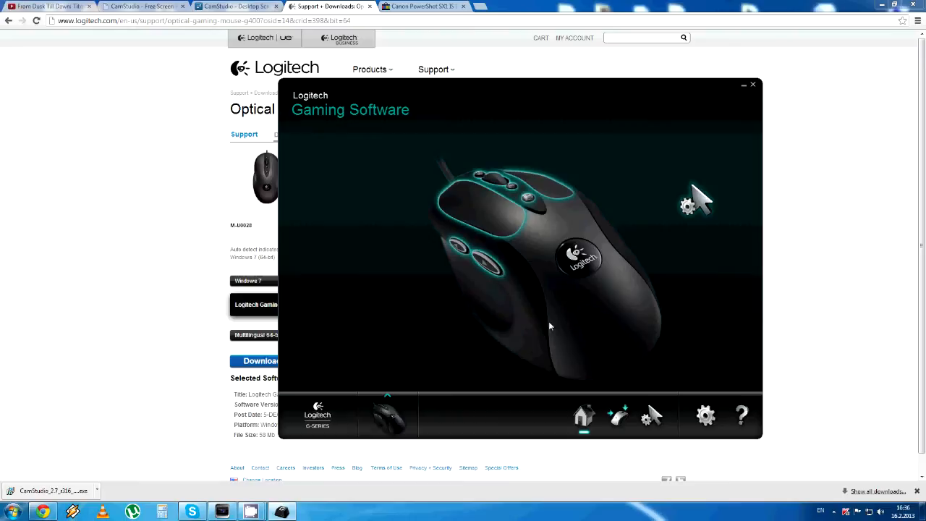
# Close Gaming Software and minimize Chrome to reveal the desktop.
pyautogui.click(752, 86)
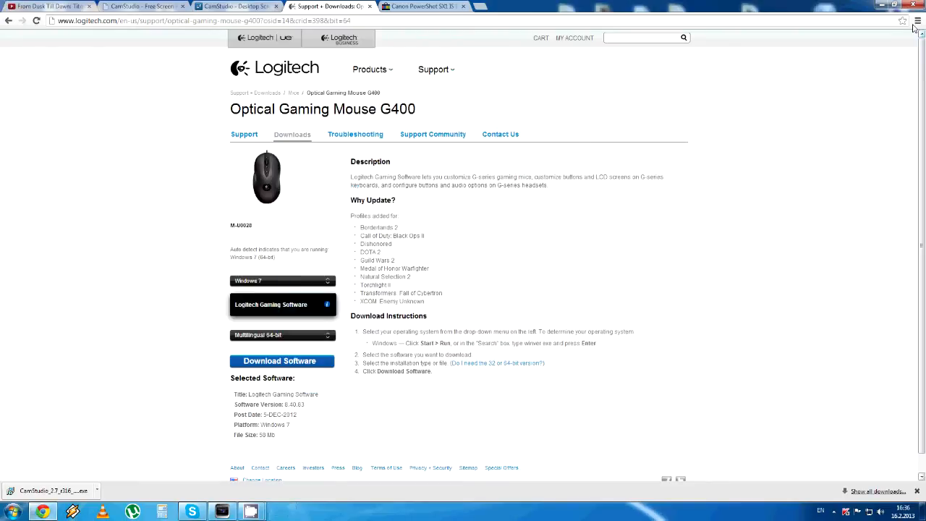
pyautogui.click(881, 6)
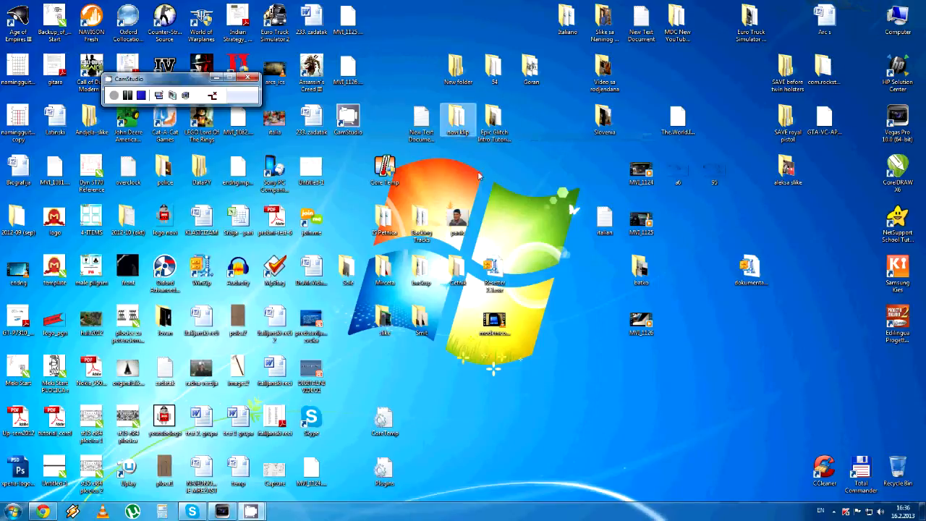